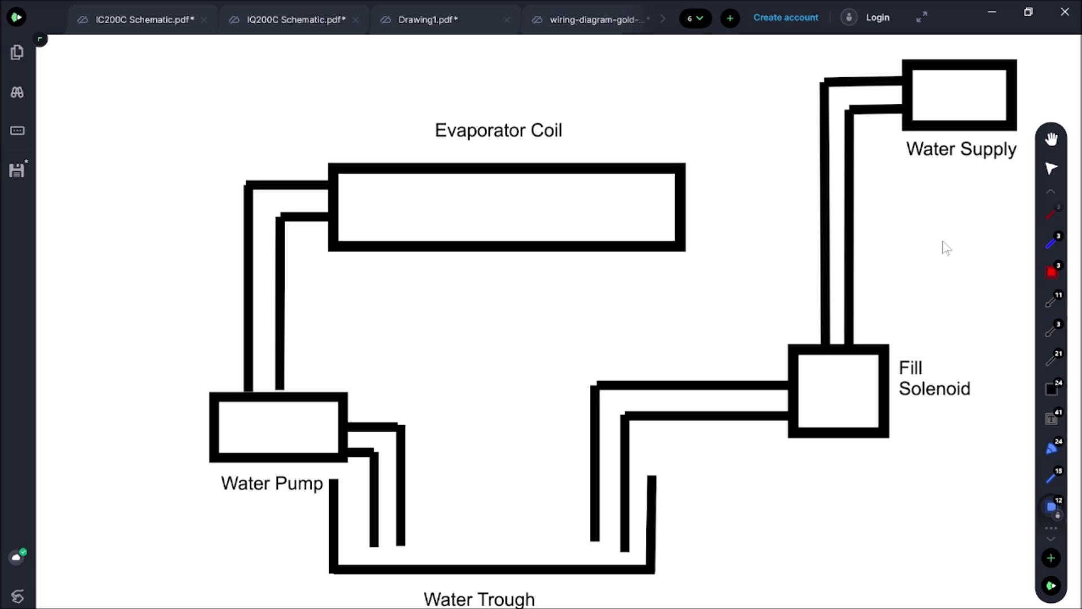
Trace the pipe from the Water Supply down to the fill solenoid in blue.
click(1055, 486)
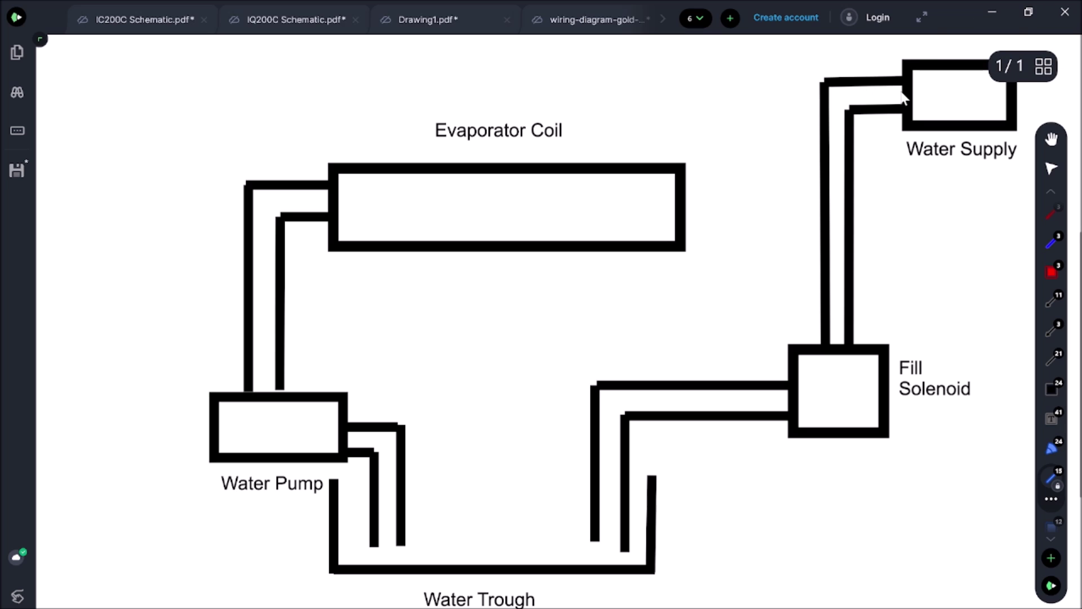
mouse_move(904, 93)
mouse_down()
mouse_move(836, 95)
mouse_move(828, 355)
mouse_move(840, 366)
mouse_move(839, 345)
mouse_up()
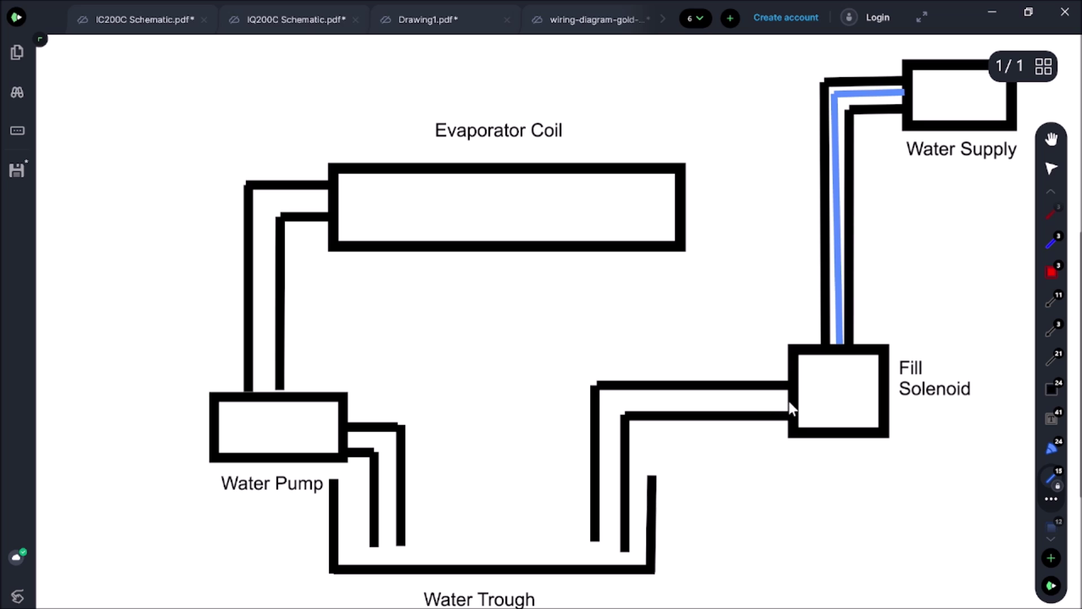
Trace blue from the Fill Solenoid to the trough and fill the Water Trough with translucent blue.
mouse_move(789, 401)
mouse_down()
mouse_move(615, 401)
mouse_move(587, 498)
mouse_move(611, 559)
mouse_up()
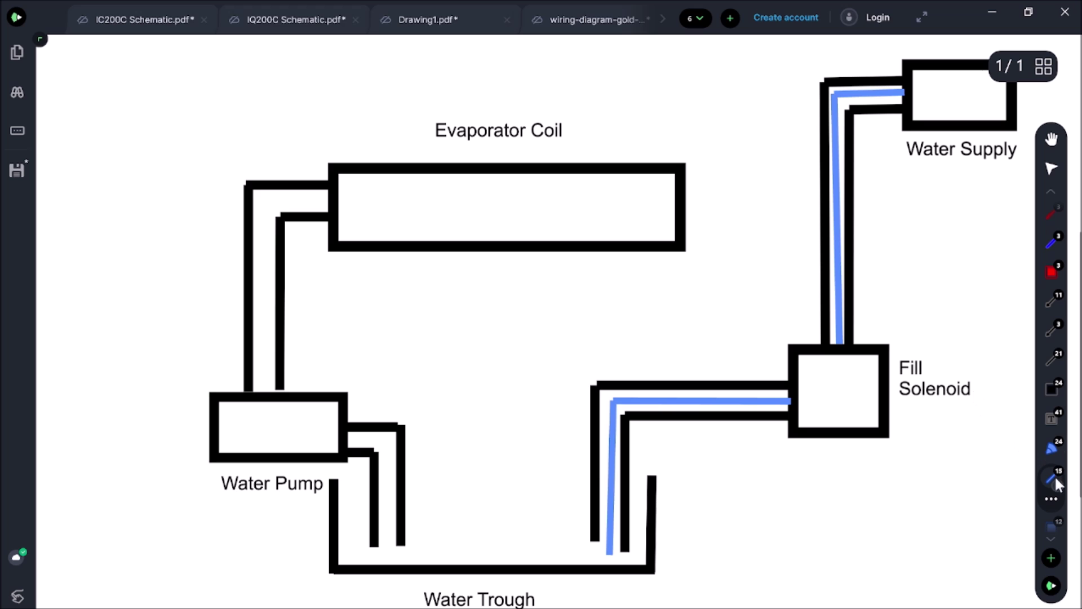
click(1051, 524)
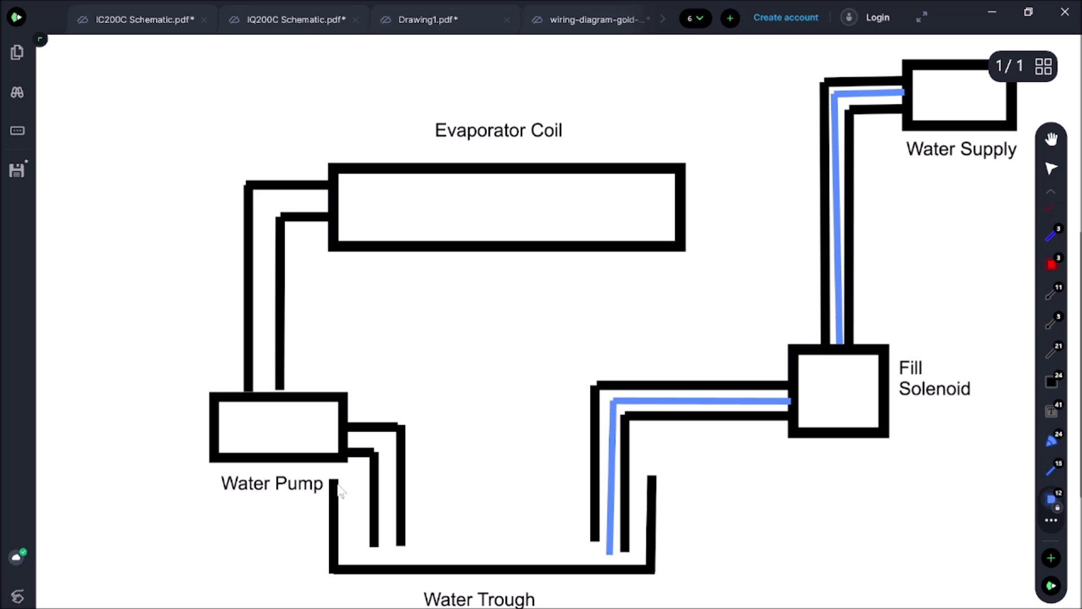
drag(353, 486, 637, 570)
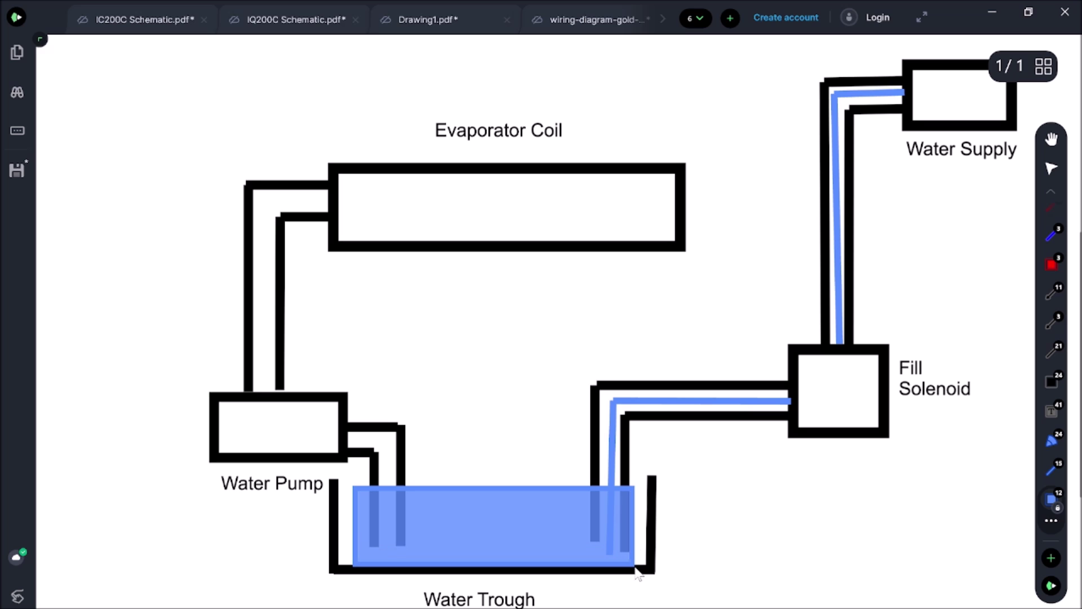
Trace blue lines from the trough into the Water Pump and up toward the Evaporator Coil.
click(1051, 470)
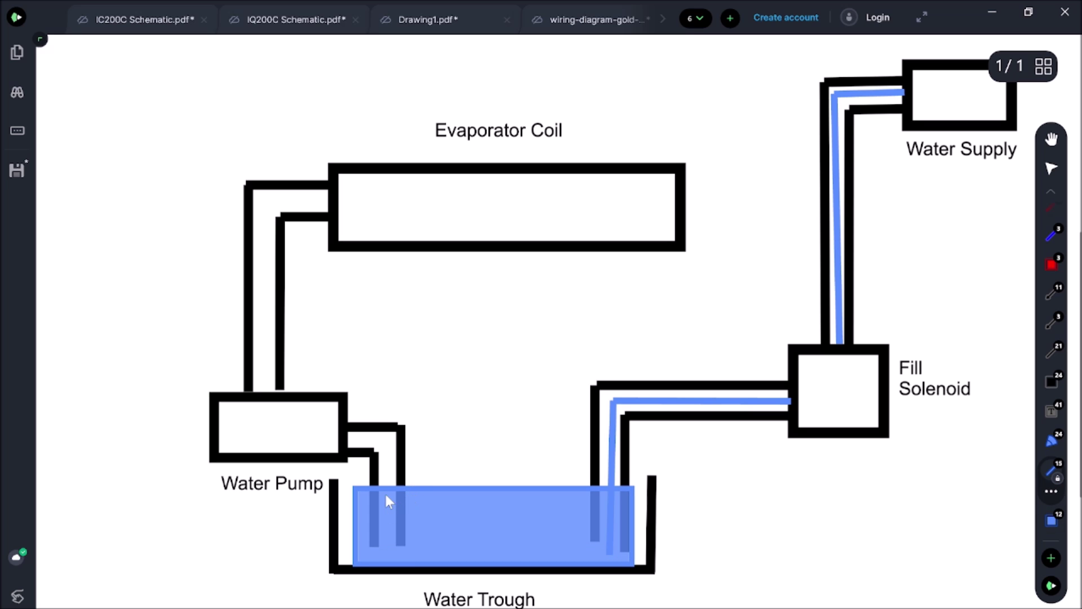
mouse_move(386, 502)
mouse_down()
mouse_move(384, 437)
mouse_move(346, 442)
mouse_up()
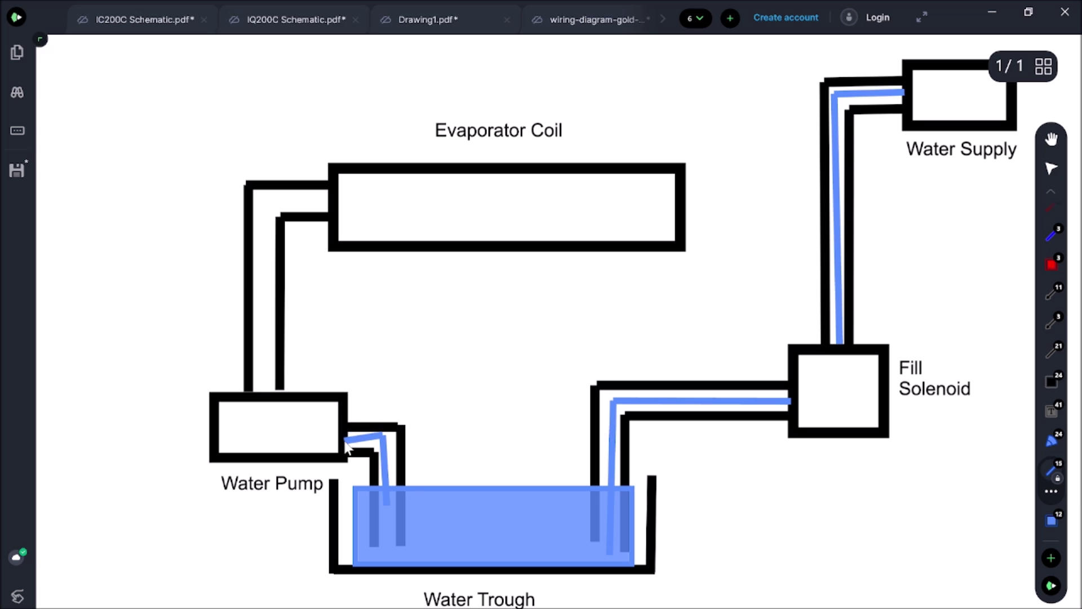
mouse_move(265, 382)
mouse_down()
mouse_move(275, 216)
mouse_move(265, 200)
mouse_move(328, 202)
mouse_up()
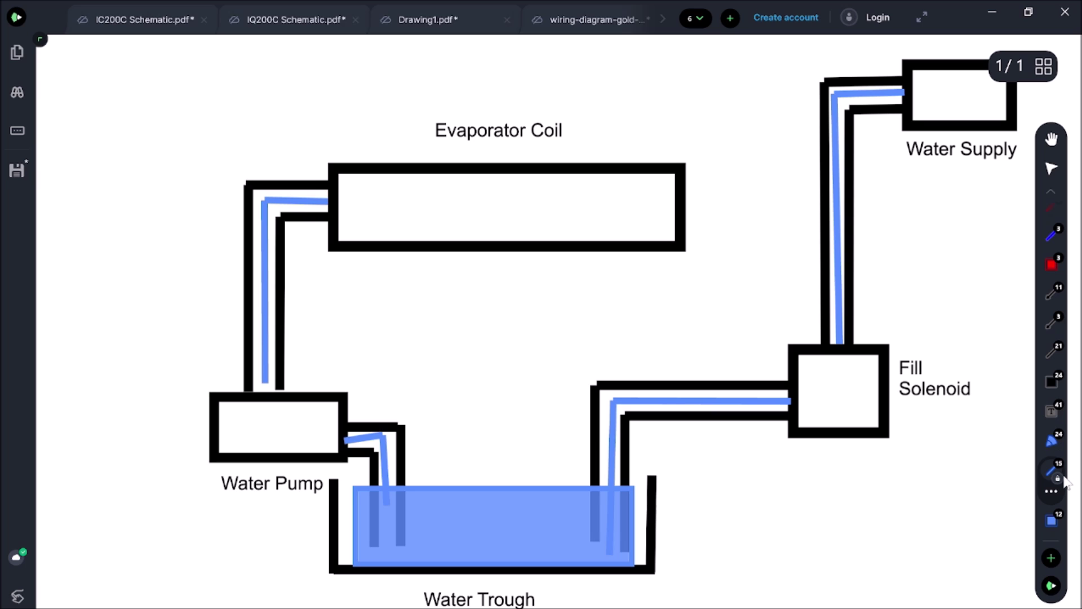
click(1049, 521)
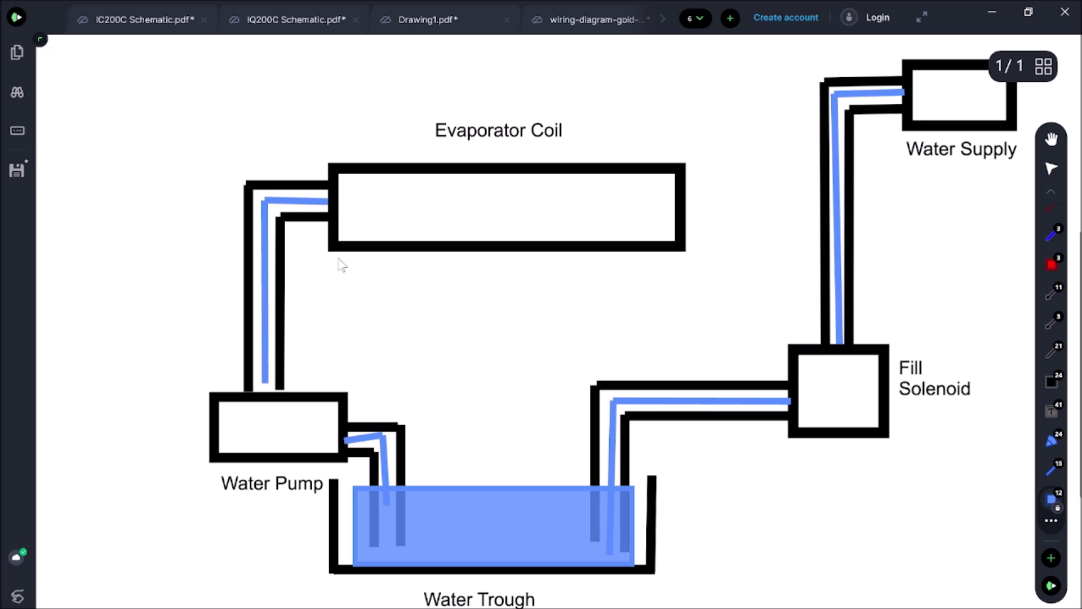
Shade a blue band under the Evaporator Coil and mark its lower-right corner with a black arrow.
drag(333, 243, 688, 284)
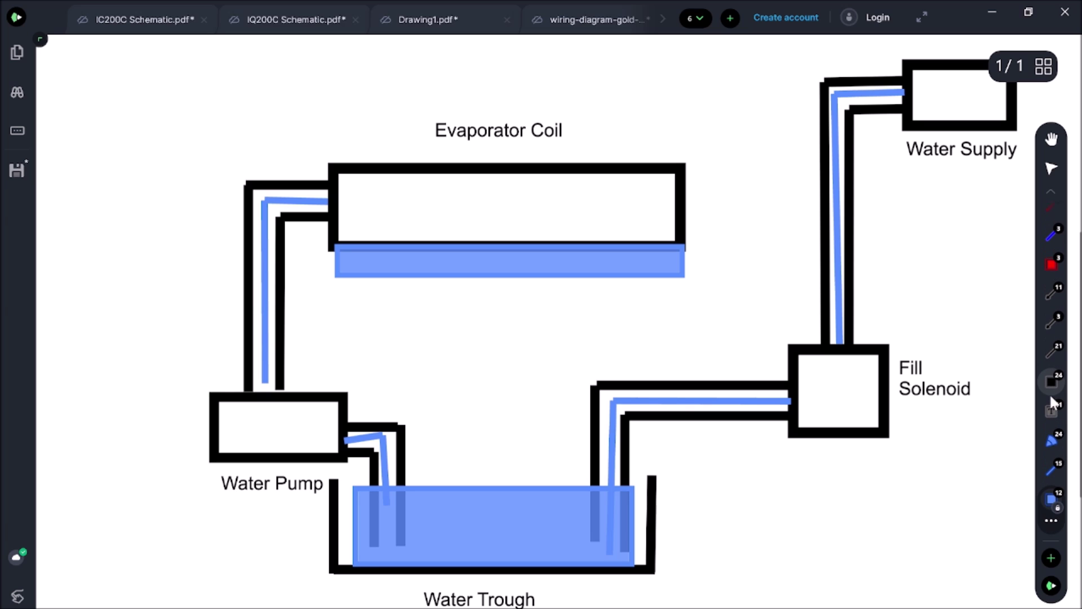
click(1052, 327)
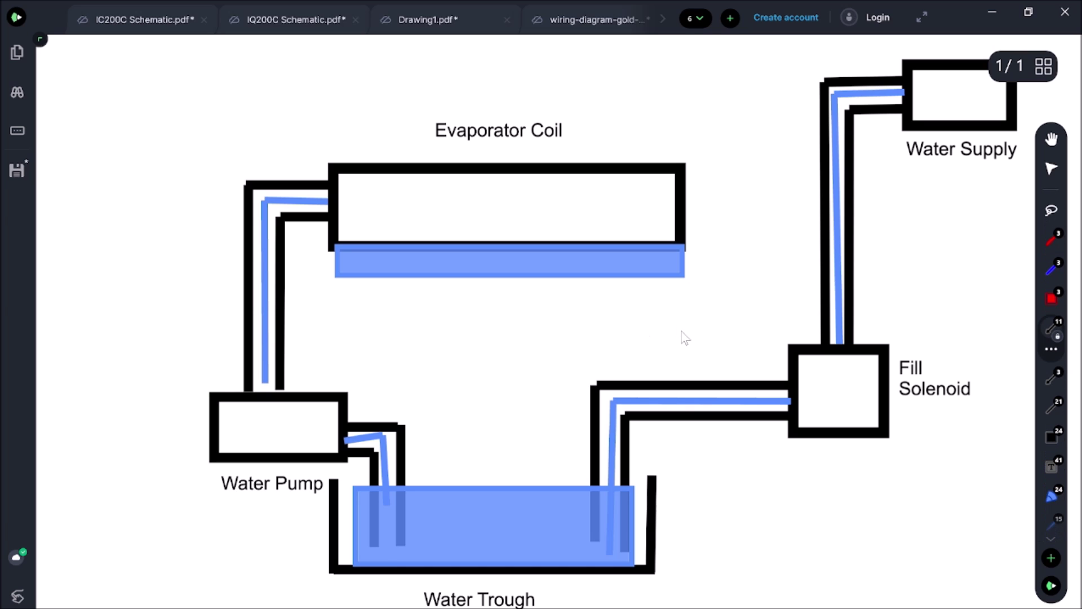
drag(745, 299, 685, 262)
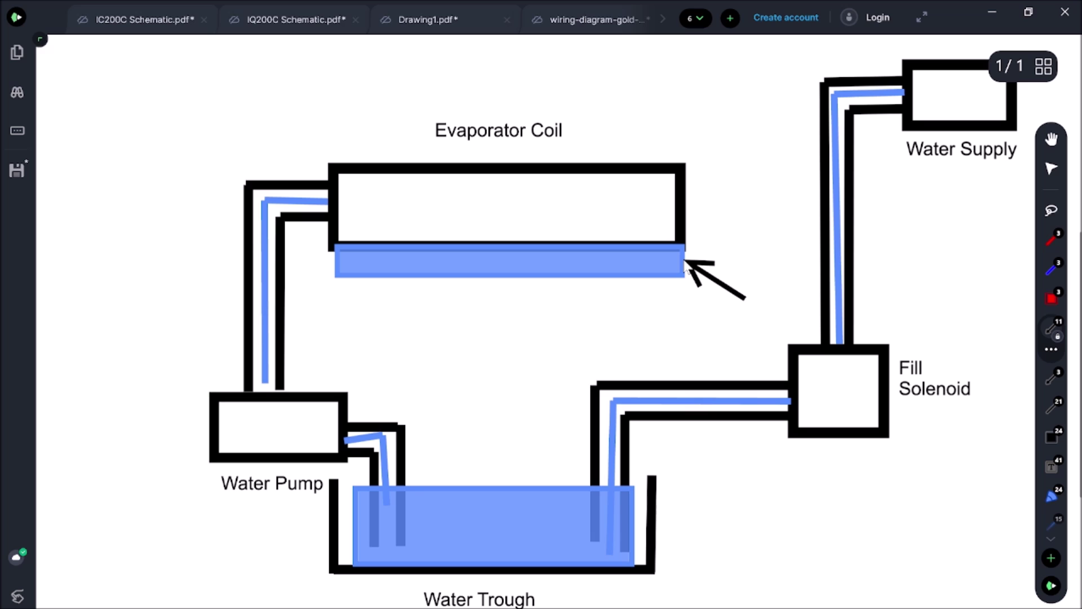
click(1052, 169)
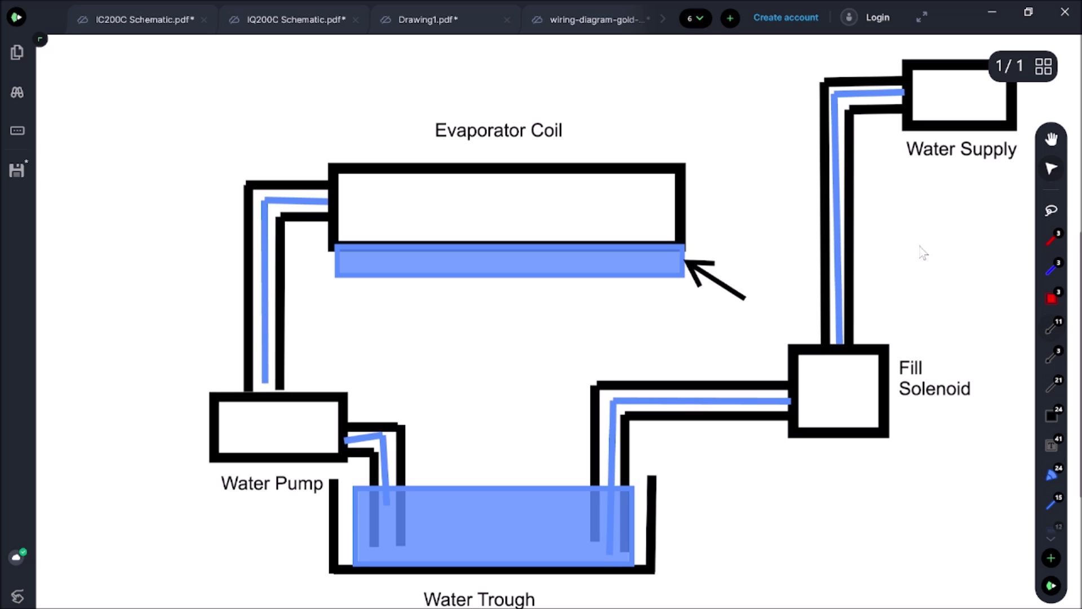
Lower the trough's blue water rectangle and extend the Evaporator Coil's blue band downward.
click(441, 489)
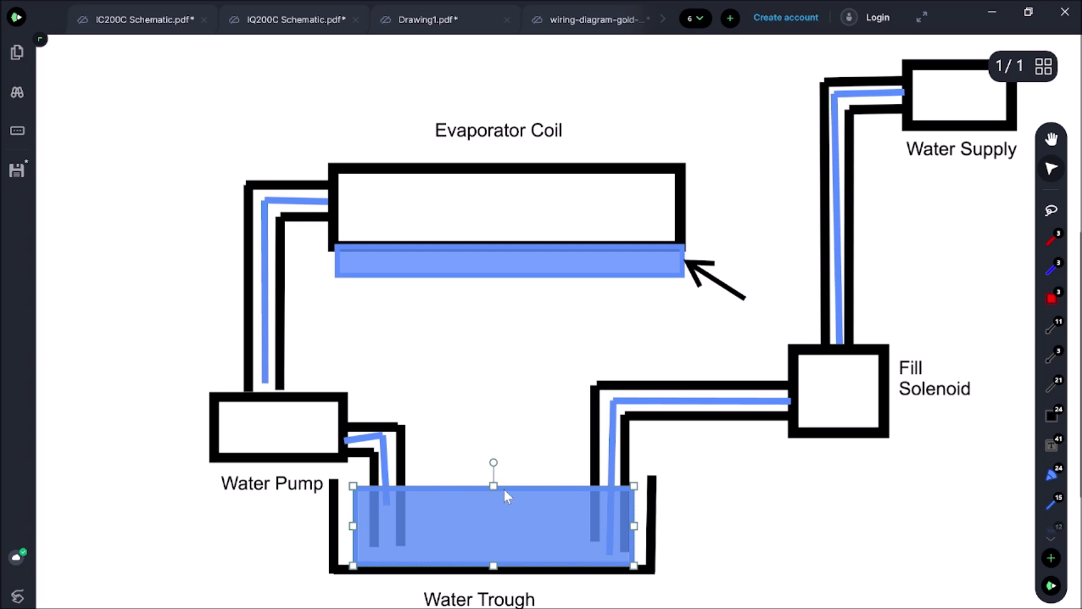
drag(491, 485, 491, 524)
click(456, 270)
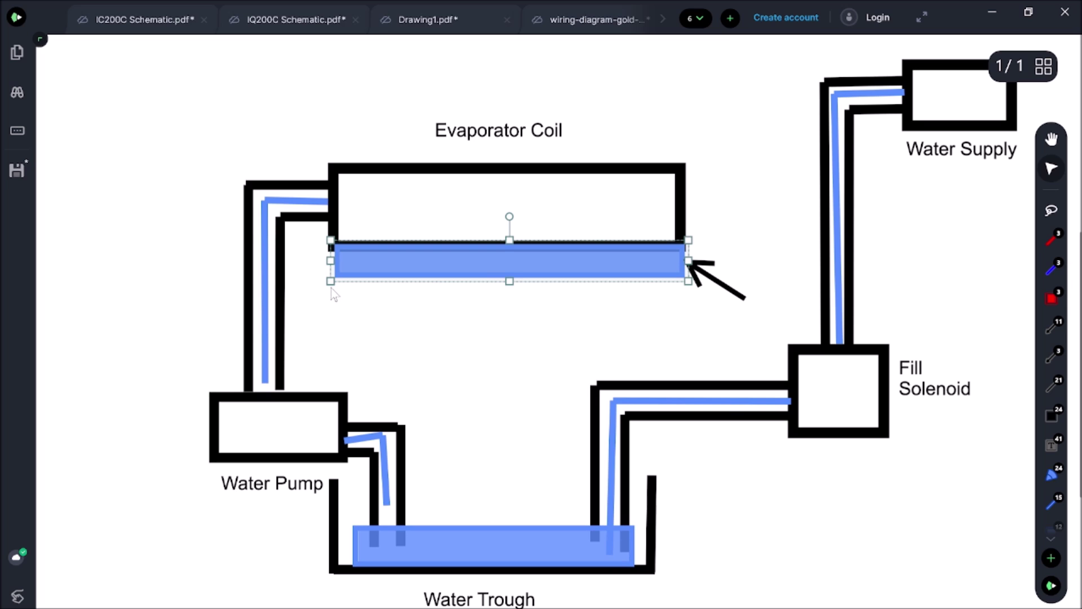
drag(331, 288, 332, 293)
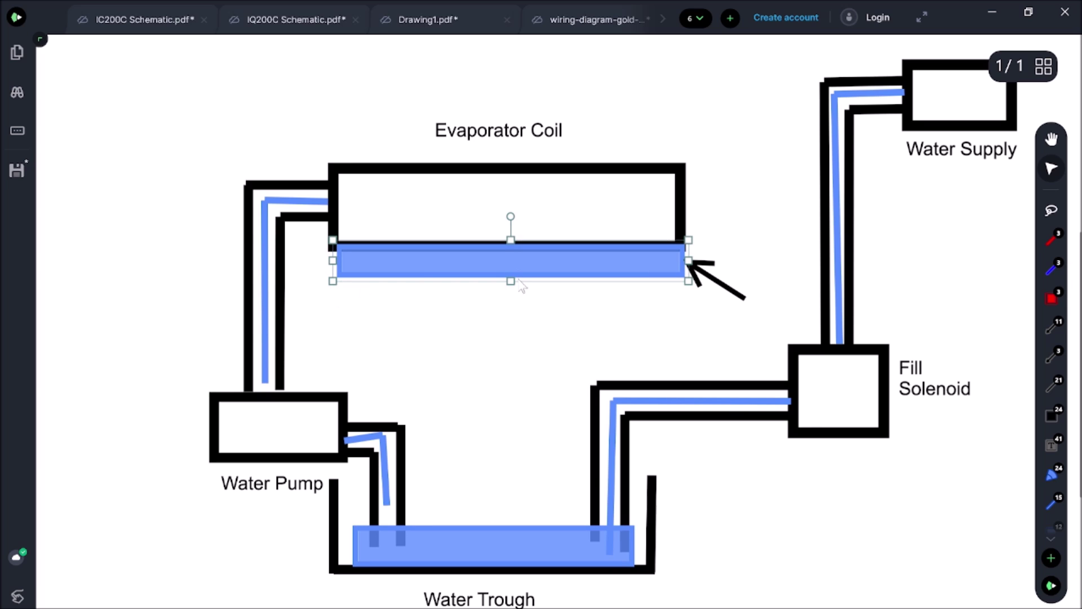
drag(511, 283, 512, 294)
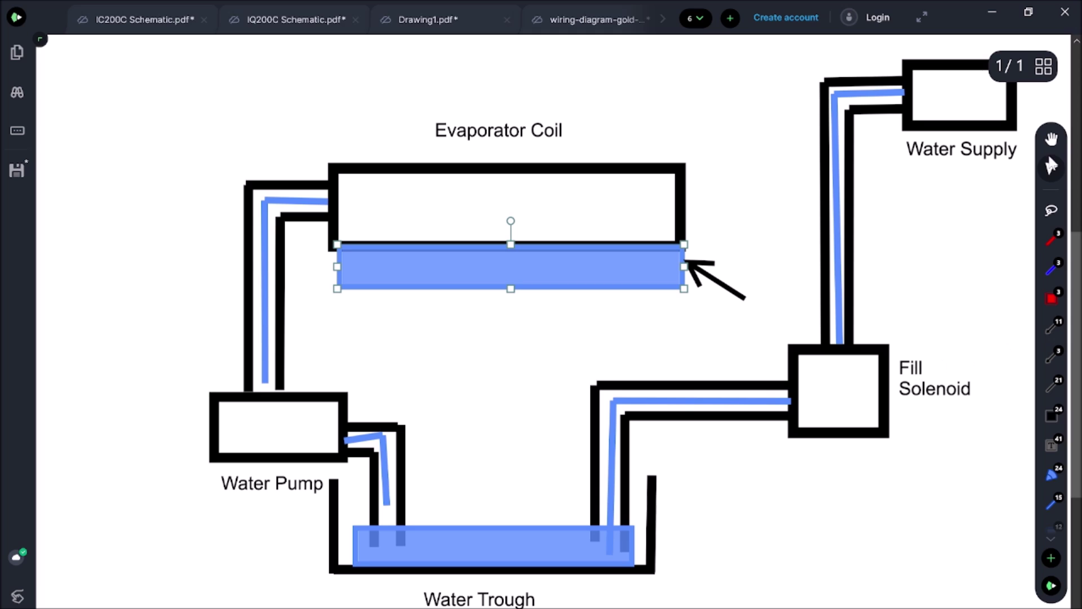
click(1049, 359)
Draw thick black arrows pointing at the Water Pump, the pump's top, and the trough water.
mouse_move(133, 348)
mouse_down()
mouse_move(217, 394)
mouse_move(206, 384)
mouse_up()
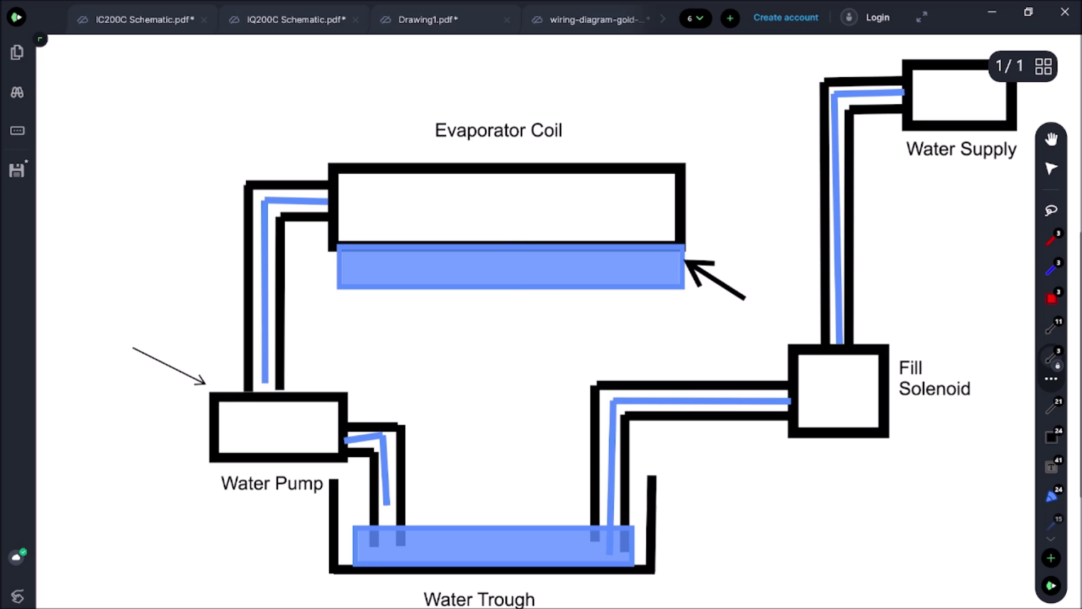
key(ctrl+z)
click(1051, 327)
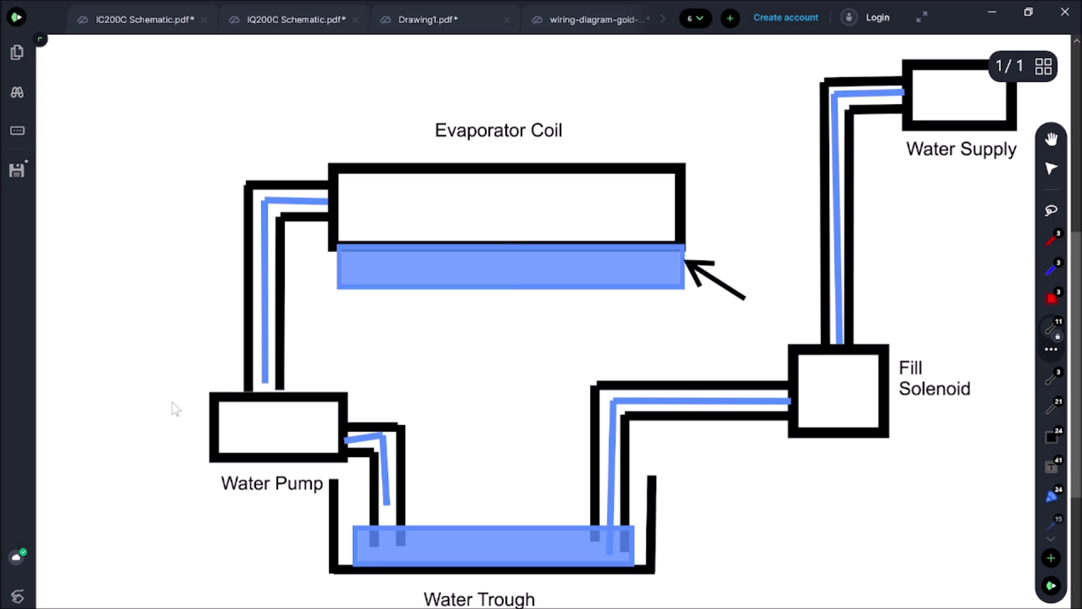
drag(139, 447, 197, 438)
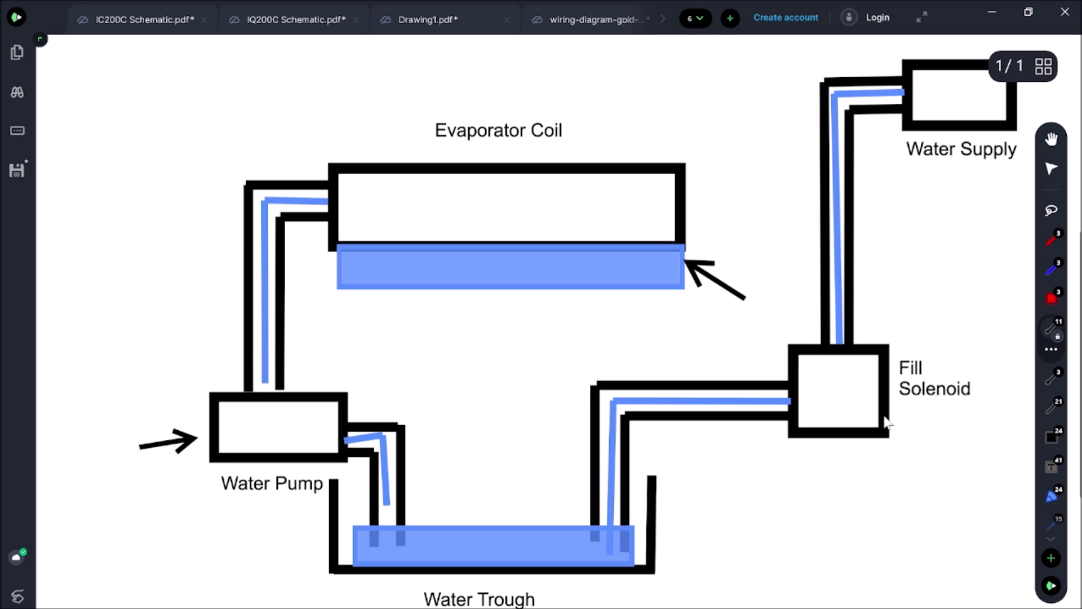
mouse_move(545, 339)
mouse_down()
mouse_move(490, 502)
mouse_move(462, 521)
mouse_up()
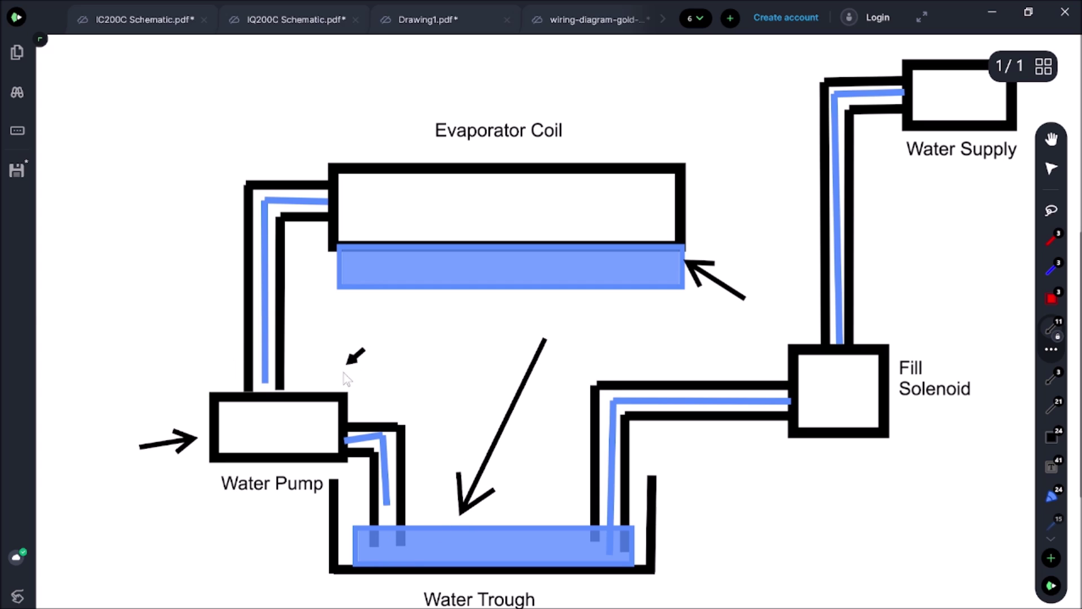
drag(365, 348, 342, 373)
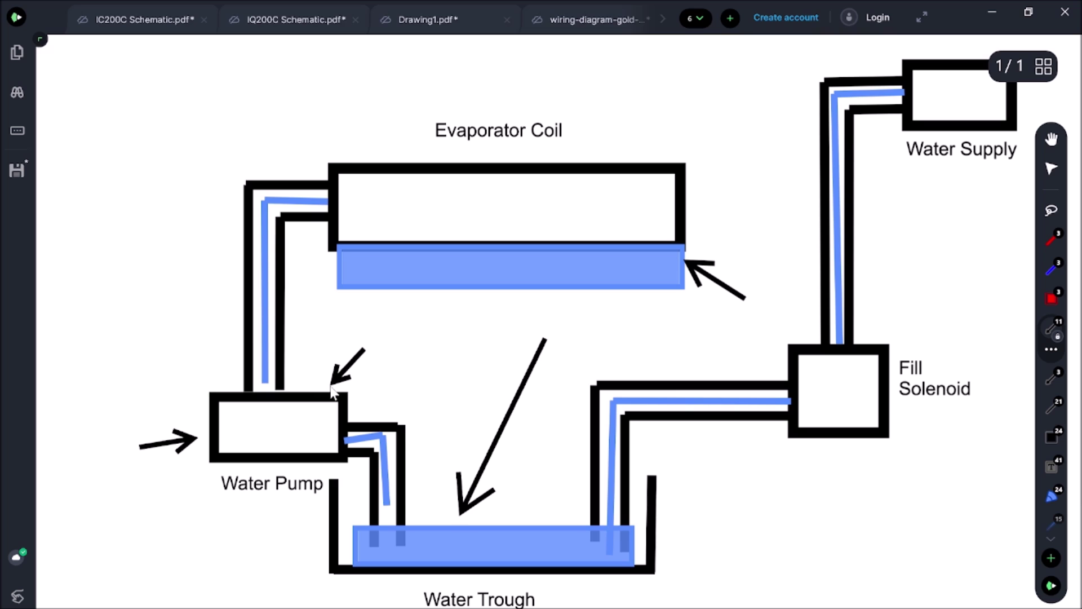
drag(561, 460, 530, 506)
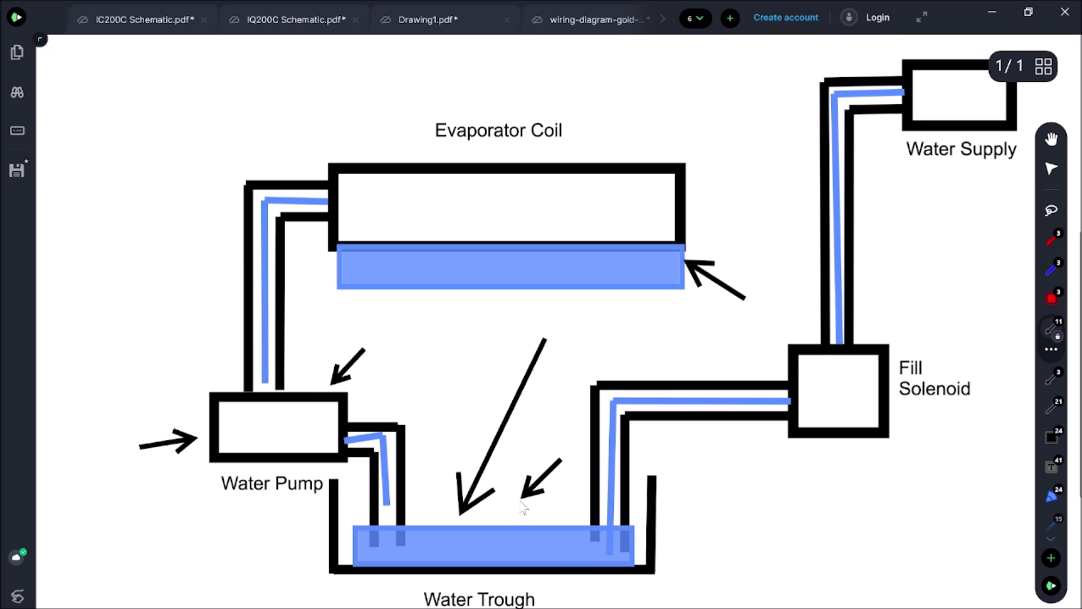
key(ctrl+z)
drag(561, 460, 518, 509)
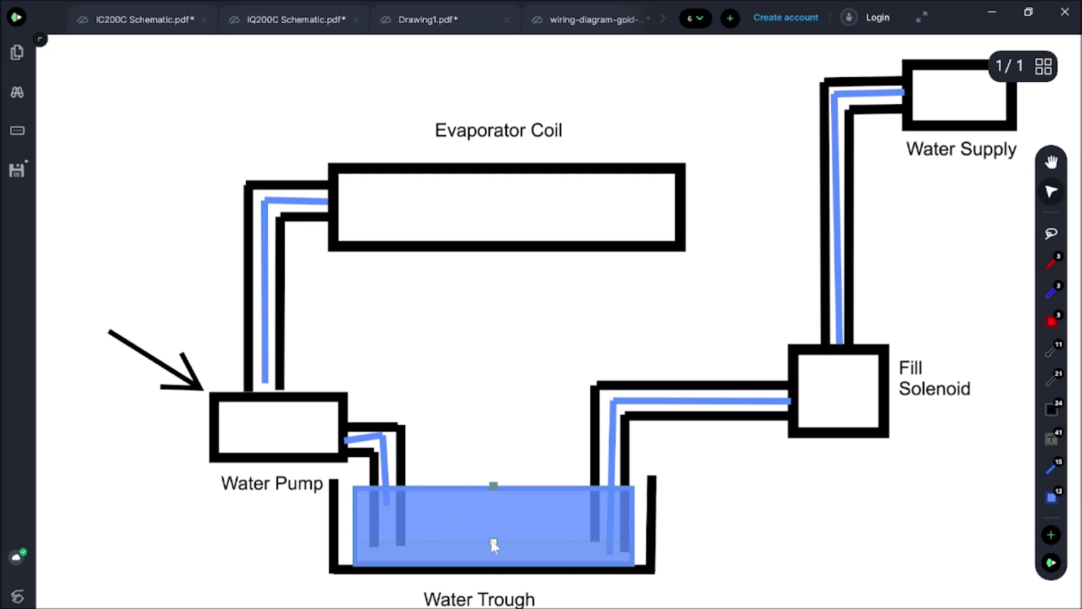
Shrink the trough water to a thin blue strip.
drag(491, 547, 491, 547)
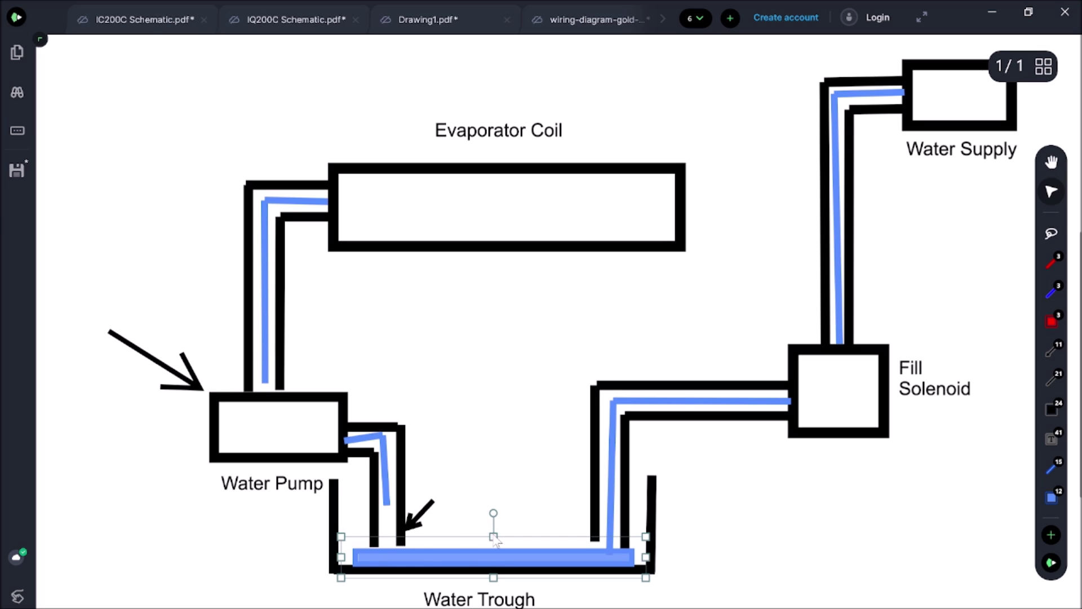
Raise the trough's blue water level back up.
drag(494, 499, 495, 498)
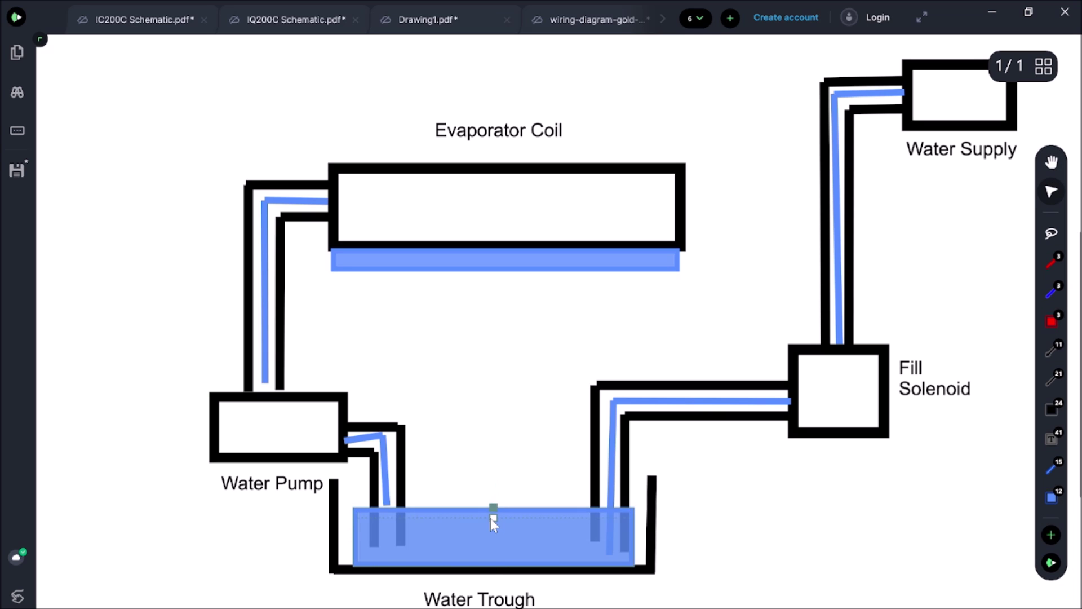
Lower the trough water slightly and add an arrow at the trough's lower-left corner.
drag(491, 519, 492, 536)
key(a)
drag(265, 588, 336, 560)
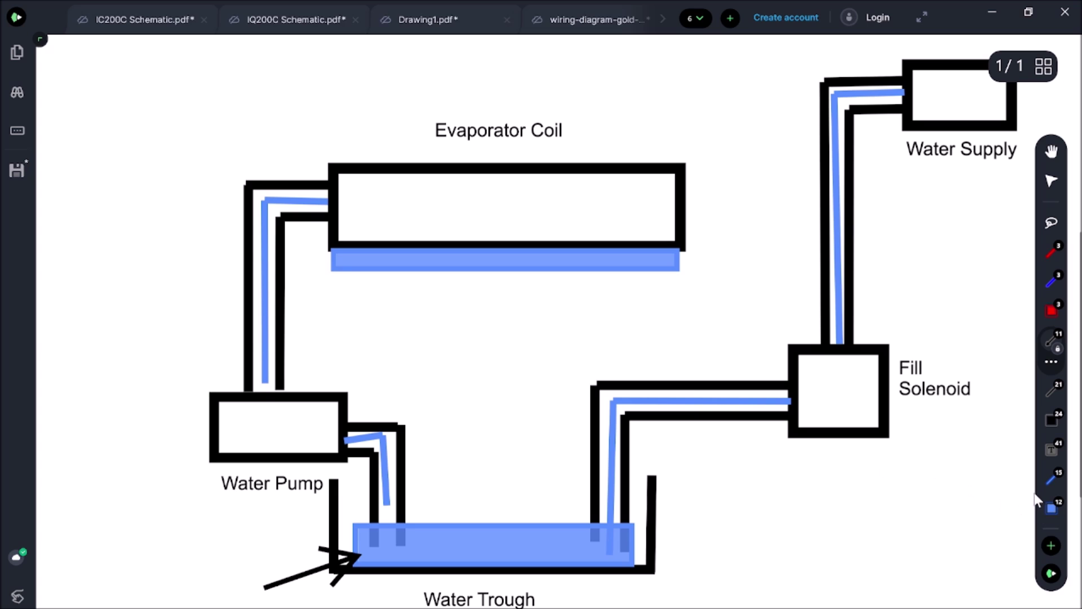
click(1048, 481)
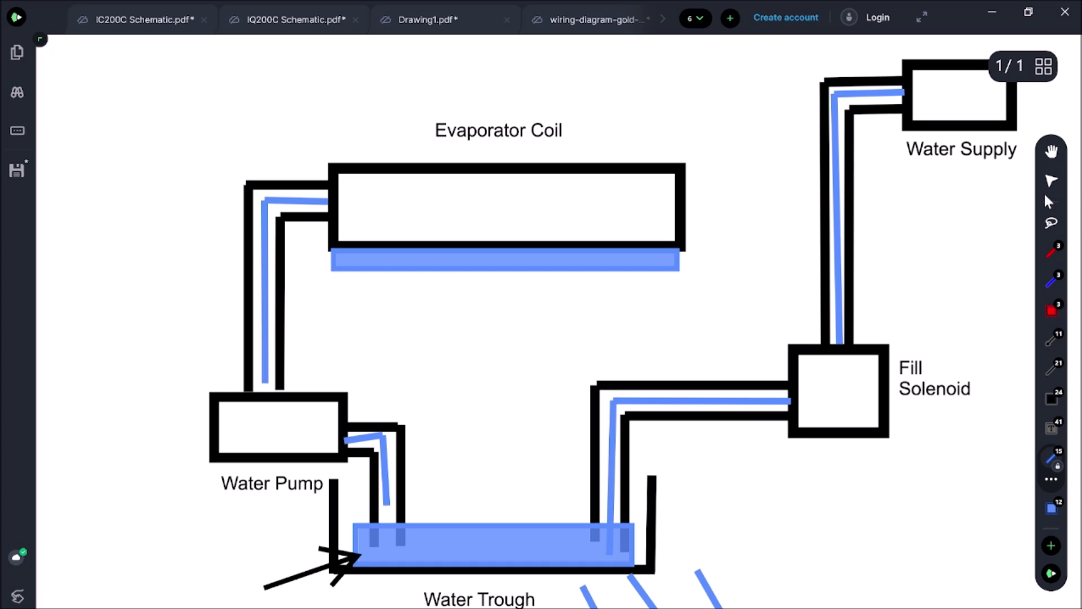
Drain the trough's blue water down to a thin layer.
click(461, 529)
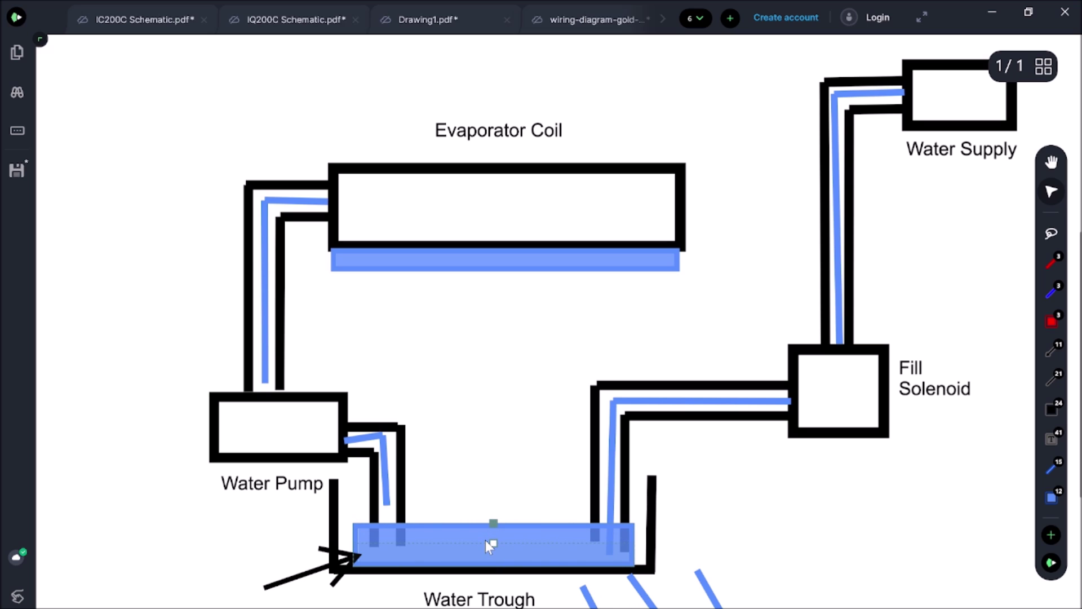
drag(484, 545, 485, 546)
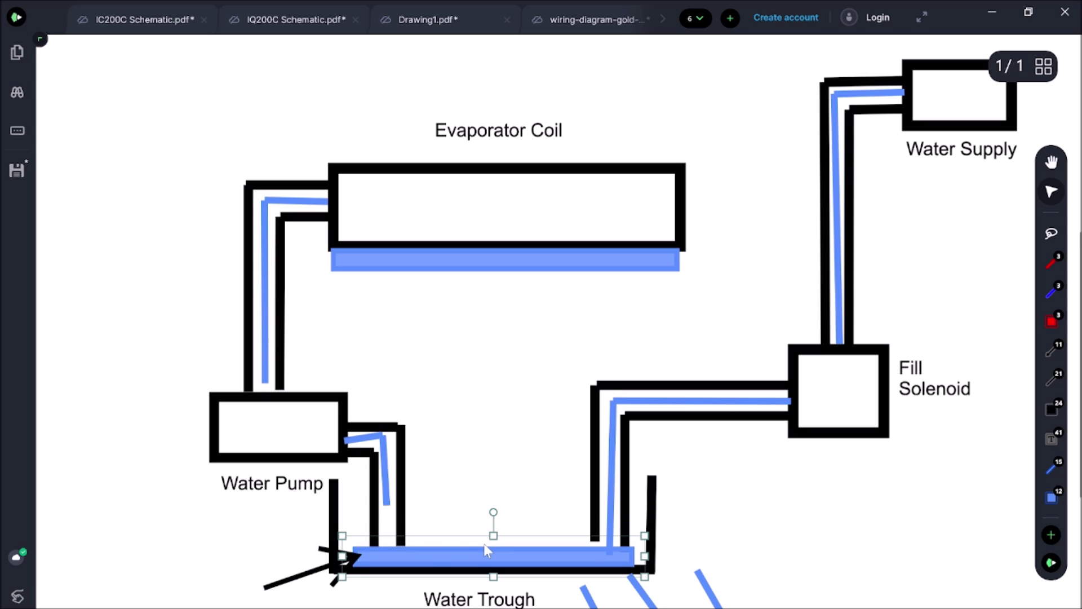
click(441, 532)
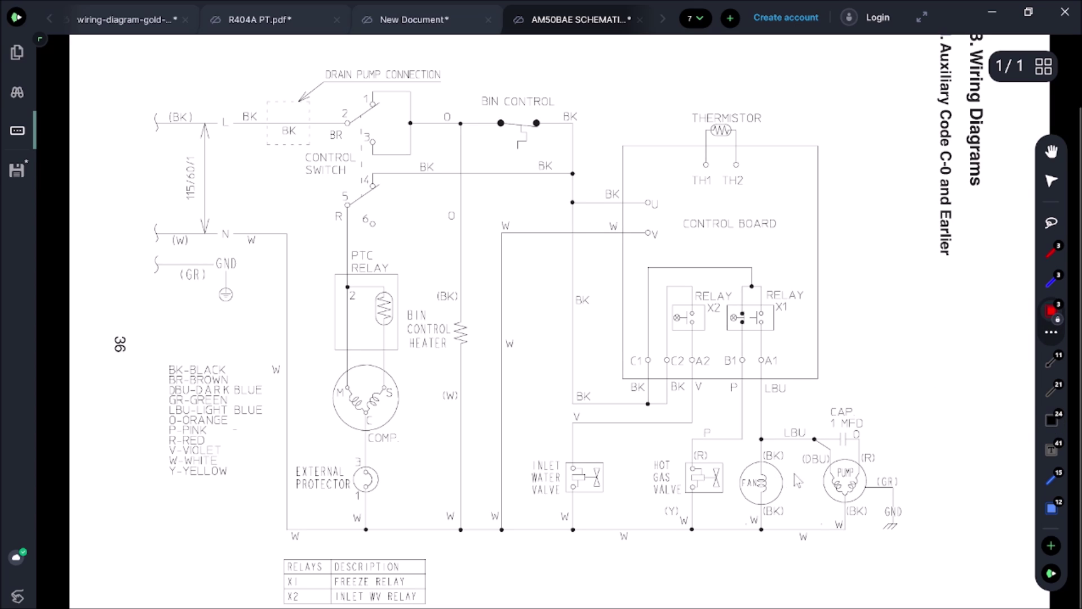
Box the pump and inlet water valve in red and trace the N neutral wire to both in blue.
drag(794, 441, 897, 537)
mouse_move(525, 441)
mouse_down()
mouse_move(534, 487)
mouse_move(639, 551)
mouse_up()
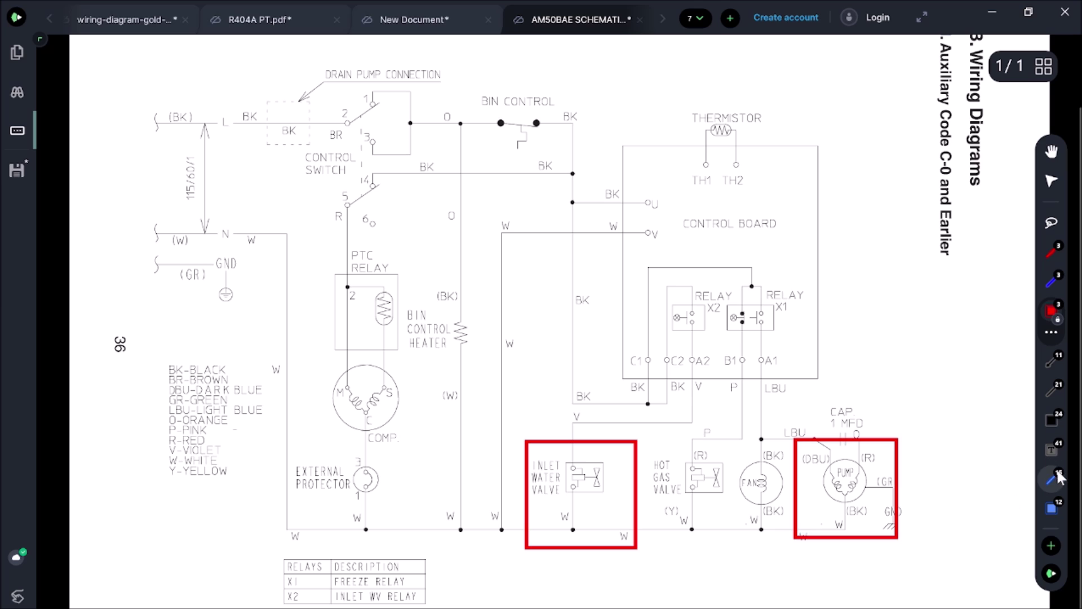
click(1054, 284)
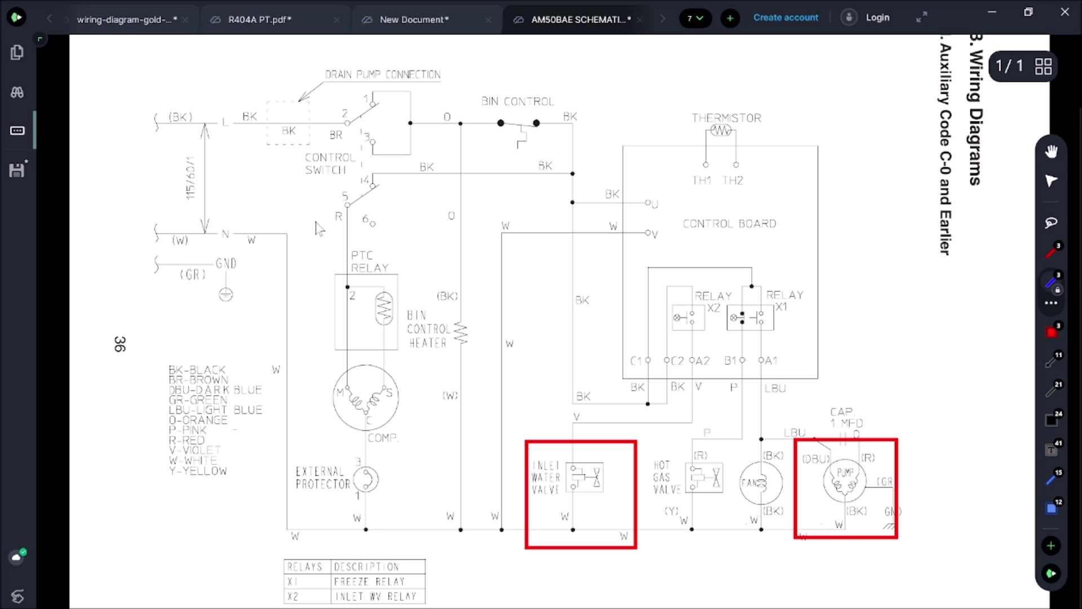
mouse_move(162, 231)
mouse_down()
mouse_move(287, 234)
mouse_move(287, 533)
mouse_move(783, 533)
mouse_move(933, 506)
mouse_move(850, 534)
mouse_move(847, 495)
mouse_up()
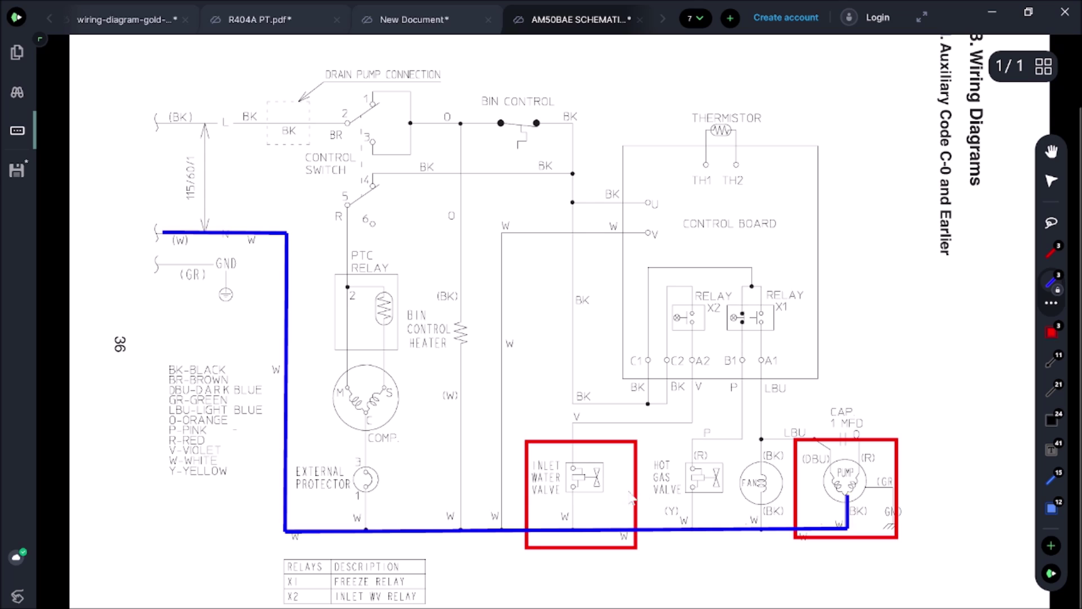
drag(574, 524, 575, 487)
click(1052, 253)
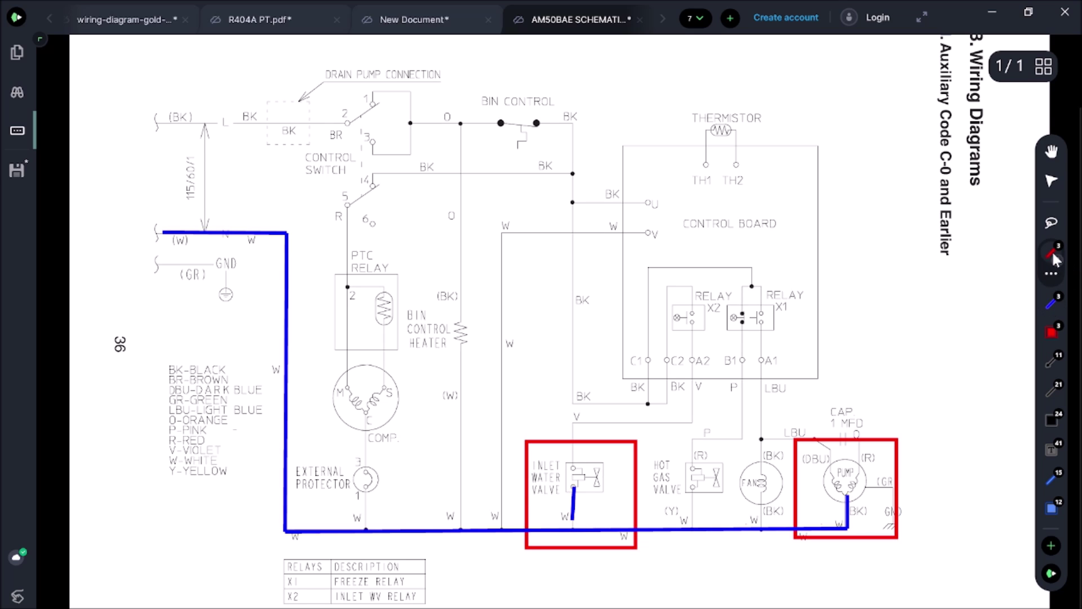
Trace the hot wire in red from the inlet valve's V lead back through relay X2 and the bin control to L.
mouse_move(573, 451)
mouse_down()
mouse_move(575, 419)
mouse_move(695, 420)
mouse_move(695, 327)
mouse_move(721, 302)
mouse_move(682, 308)
mouse_move(736, 311)
mouse_move(702, 313)
mouse_move(698, 294)
mouse_move(667, 286)
mouse_move(667, 412)
mouse_move(570, 402)
mouse_move(536, 229)
mouse_move(575, 129)
mouse_move(537, 123)
mouse_up()
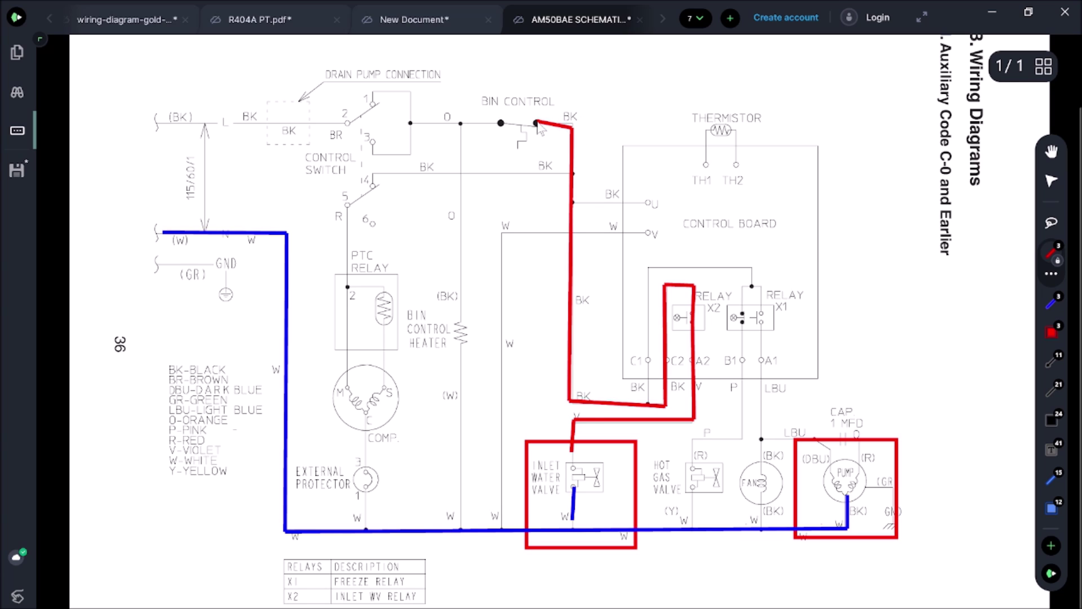
mouse_move(537, 126)
mouse_down()
mouse_move(509, 169)
mouse_move(490, 153)
mouse_move(499, 135)
mouse_move(412, 127)
mouse_move(408, 91)
mouse_move(389, 89)
mouse_move(369, 121)
mouse_move(346, 130)
mouse_move(168, 125)
mouse_up()
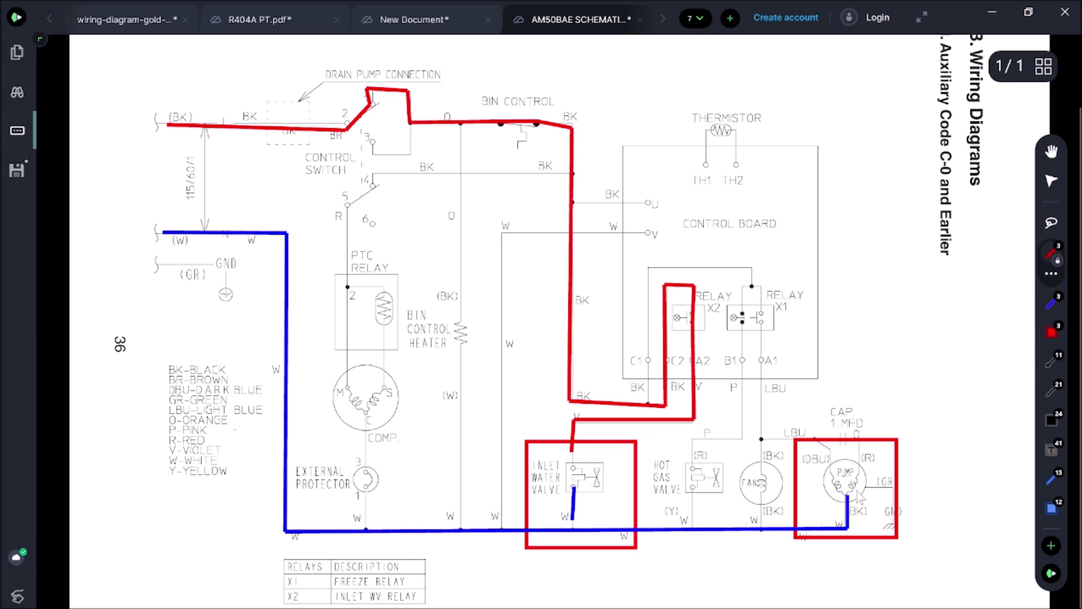
Draw the red hot wire from the pump up to relay X1, then switch to a dark pen.
mouse_move(855, 472)
mouse_down()
mouse_move(858, 434)
mouse_move(761, 438)
mouse_move(764, 330)
mouse_up()
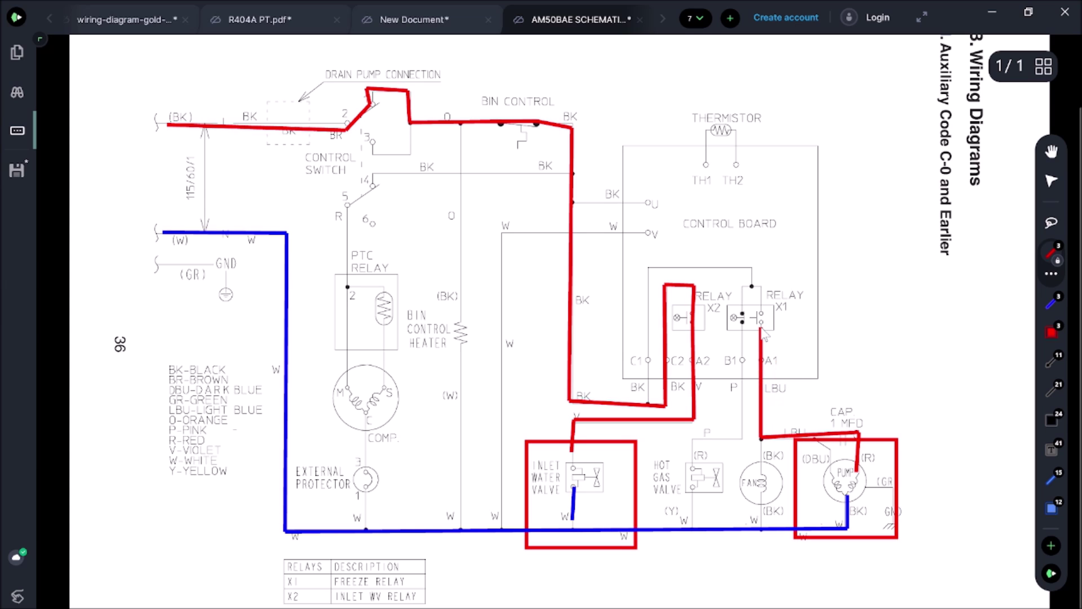
mouse_move(765, 333)
mouse_down()
mouse_move(767, 295)
mouse_move(750, 267)
mouse_move(649, 268)
mouse_move(647, 404)
mouse_up()
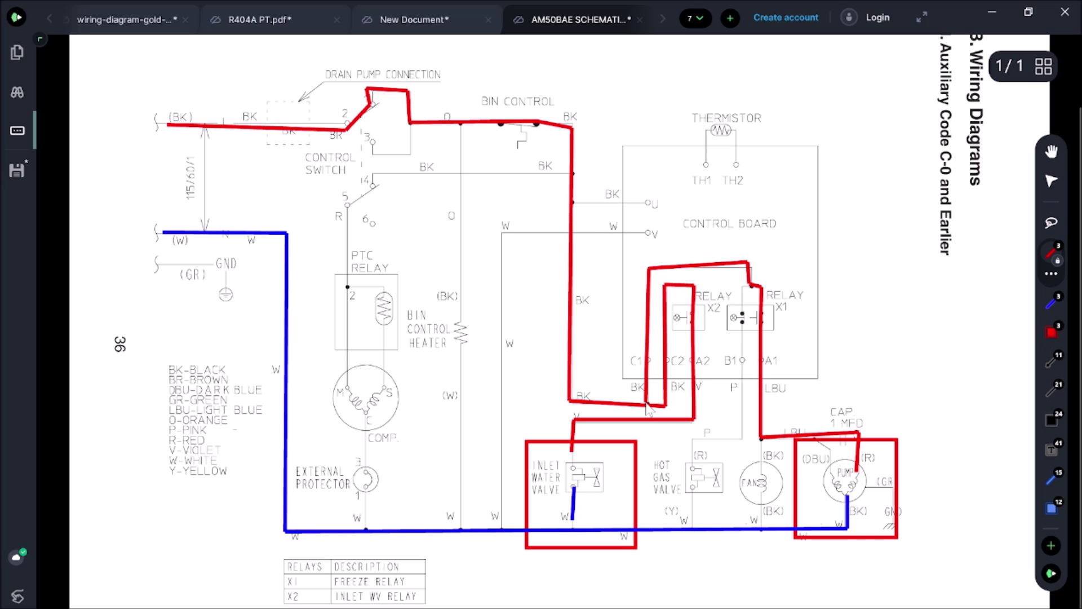
click(1052, 360)
Point black arrows at BIN CONTROL and the CAP 1 MFD capacitor, and draw a red rectangle around the fan motor.
drag(463, 64, 502, 96)
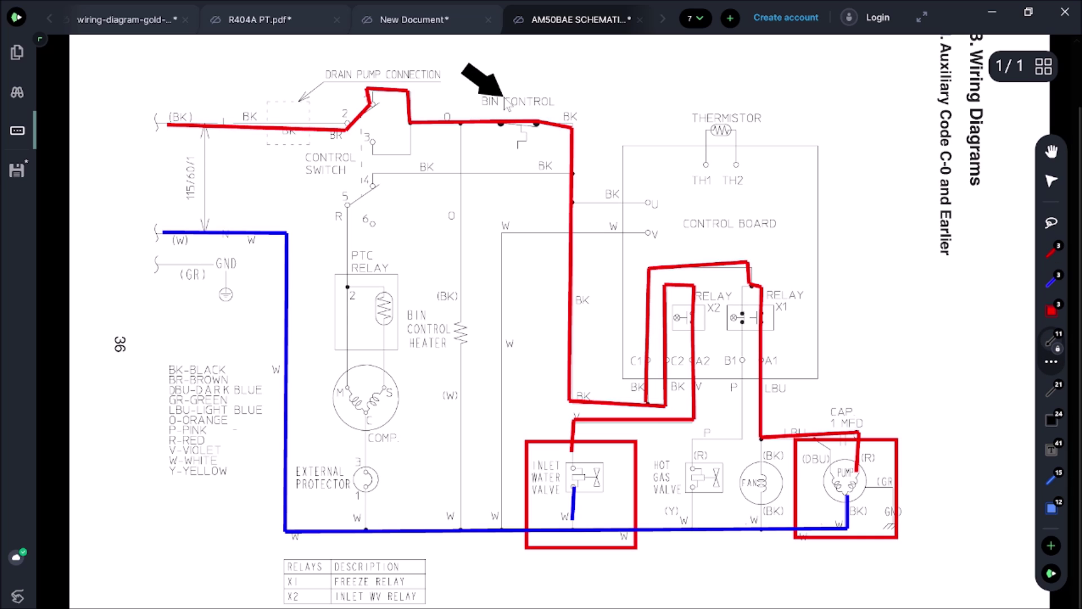
drag(892, 407, 869, 429)
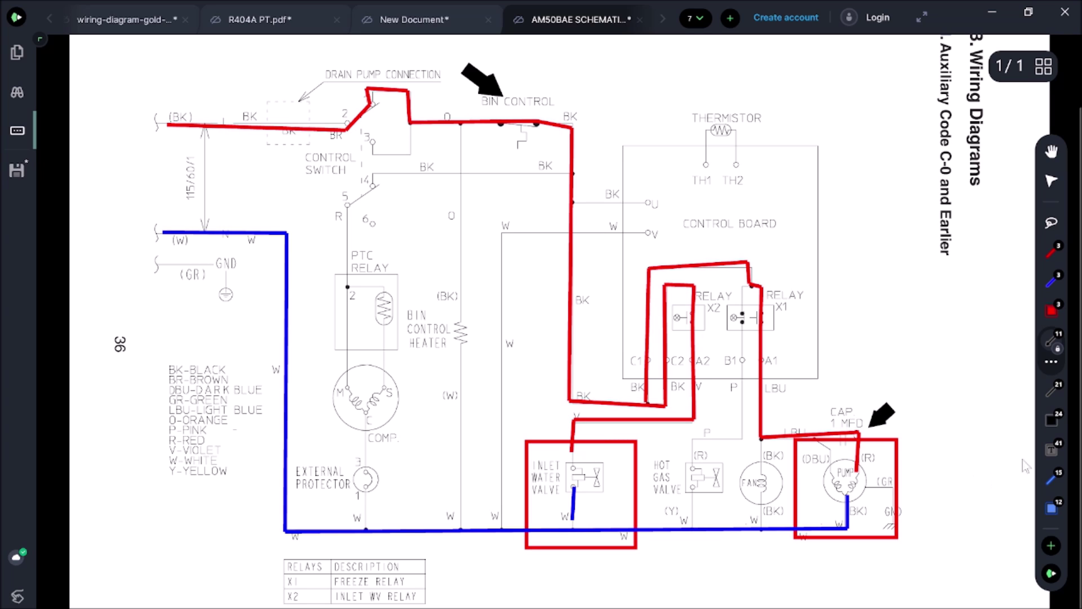
click(1052, 251)
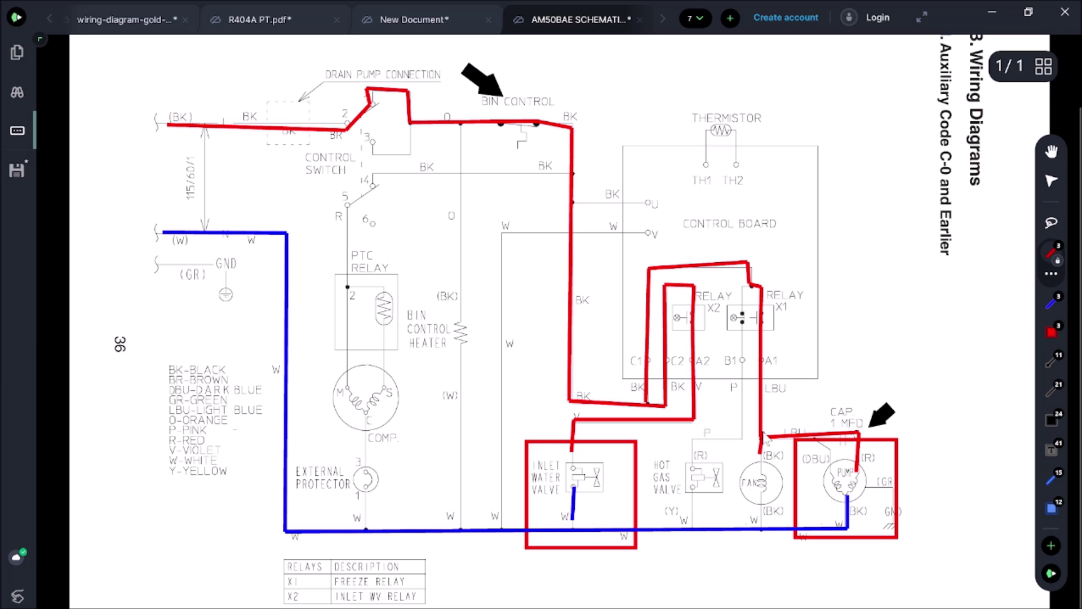
click(1052, 332)
drag(714, 449, 904, 548)
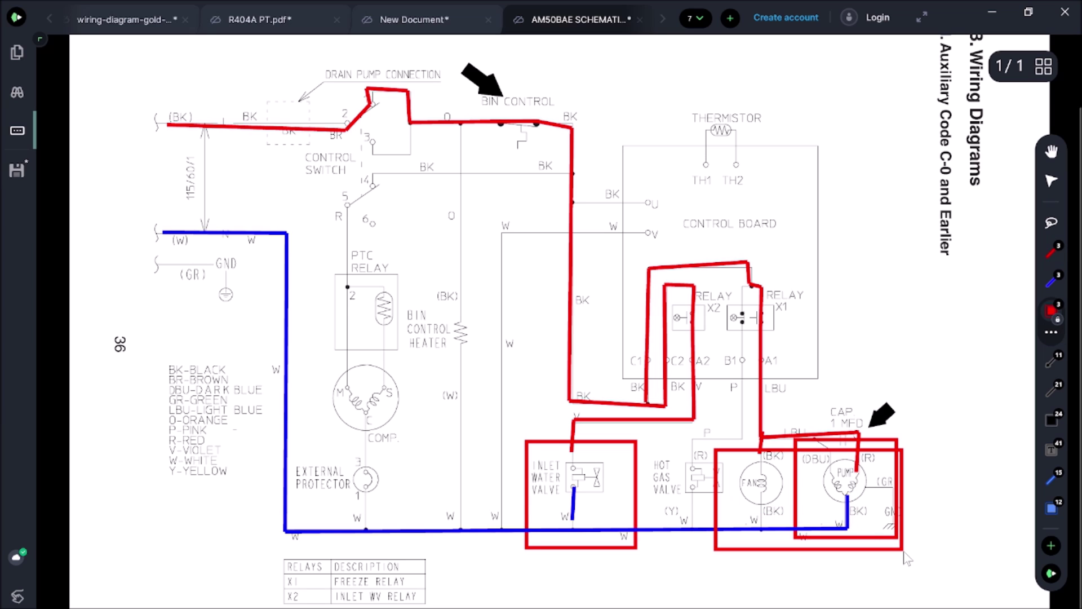